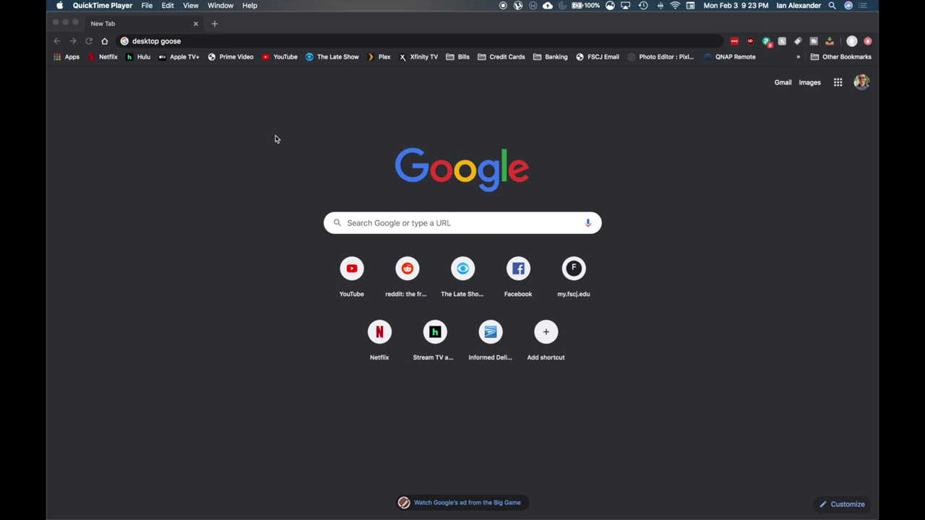
Search Google for "desktop goose" and open the game's itch.io page from the results.
left_click(229, 43)
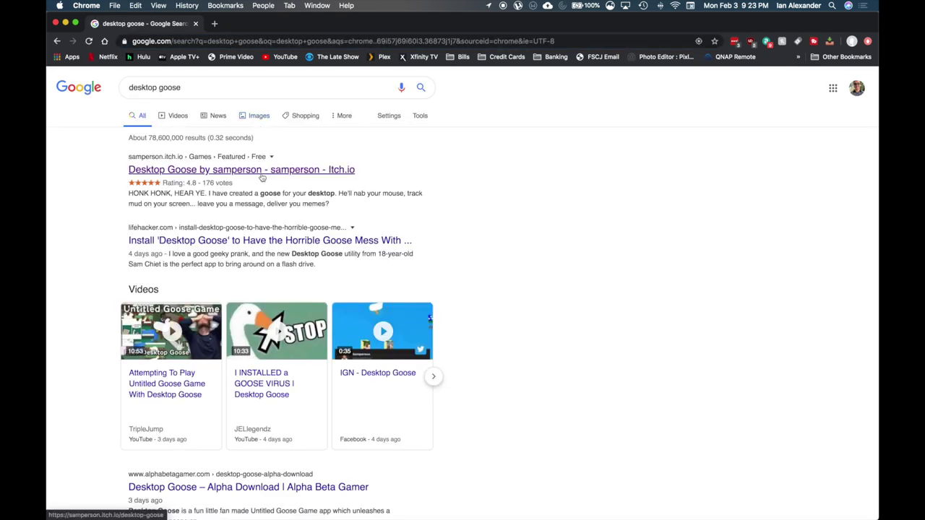
left_click(262, 174)
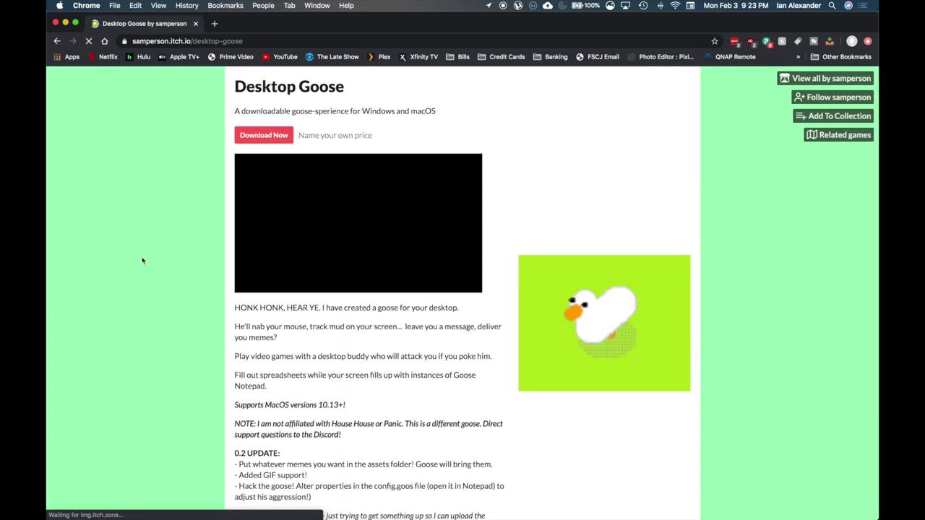
Download DesktopGoose for Mac without paying and keep the flagged zip file.
scroll(84, 296, "down", 1)
scroll(84, 297, "down", 10)
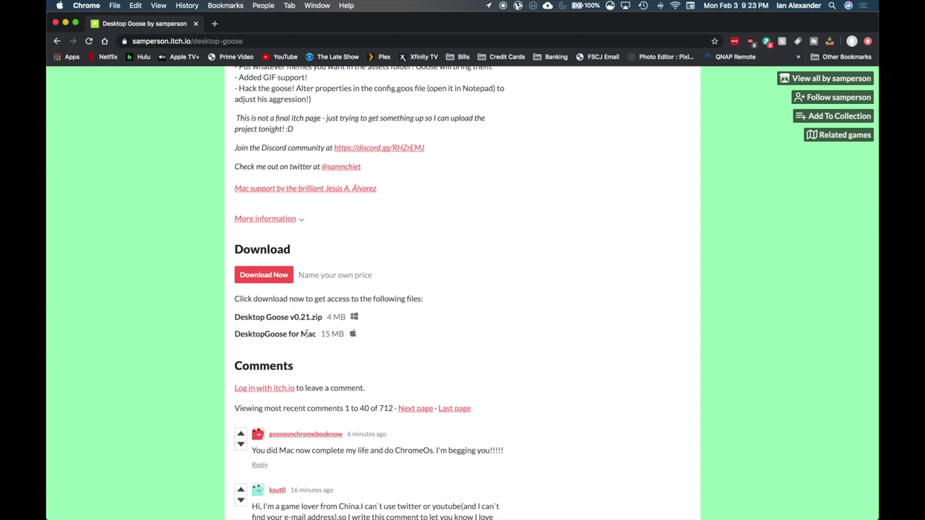
left_click(265, 279)
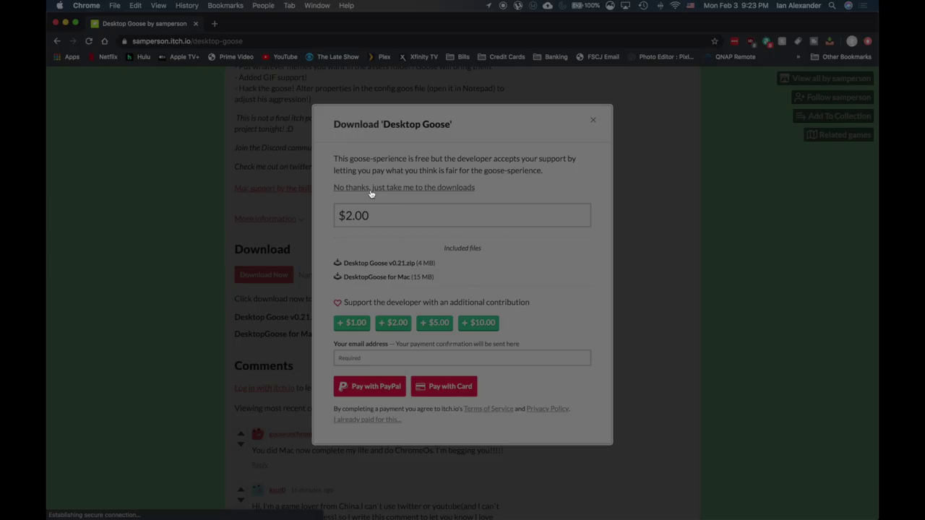
left_click(370, 189)
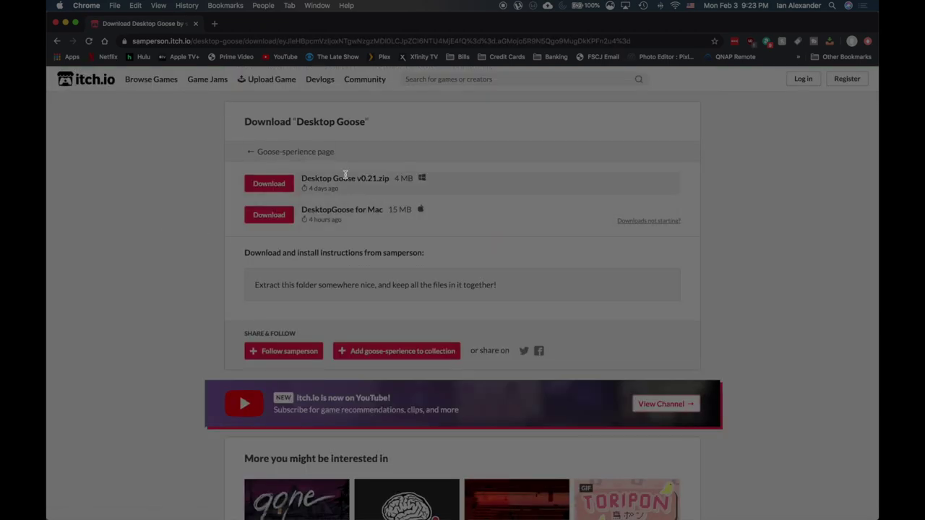
left_click(260, 215)
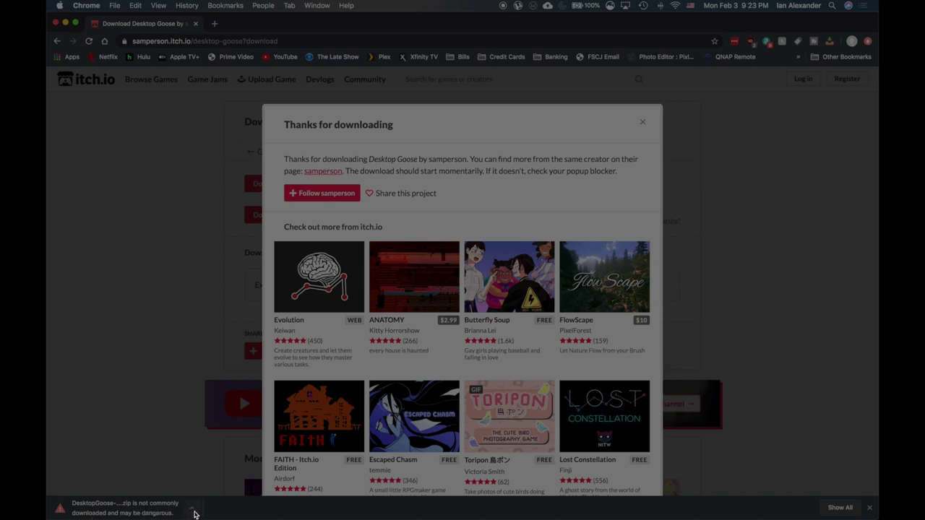
left_click(192, 510)
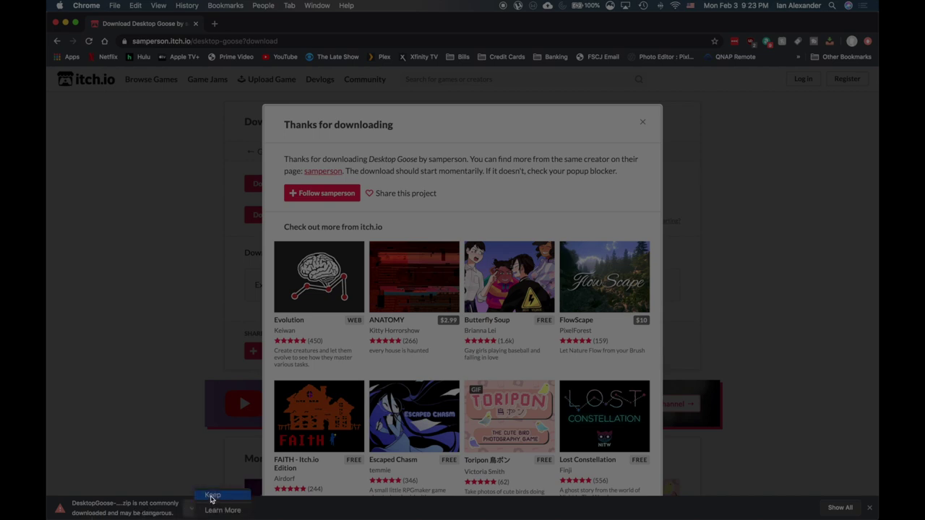
left_click(212, 496)
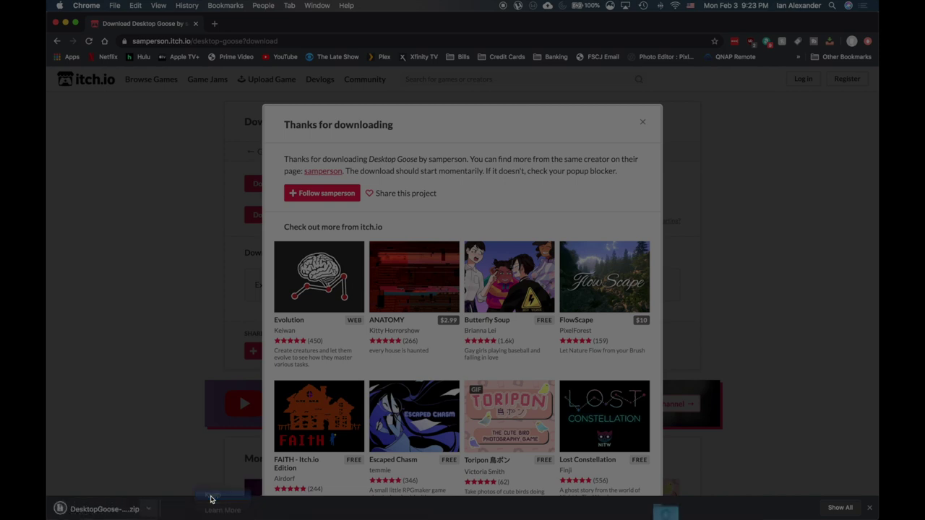
Extract the downloaded zip, open the DesktopGoose-mac-0.21rc2 folder and move its window over to the web page's other side.
left_click(99, 510)
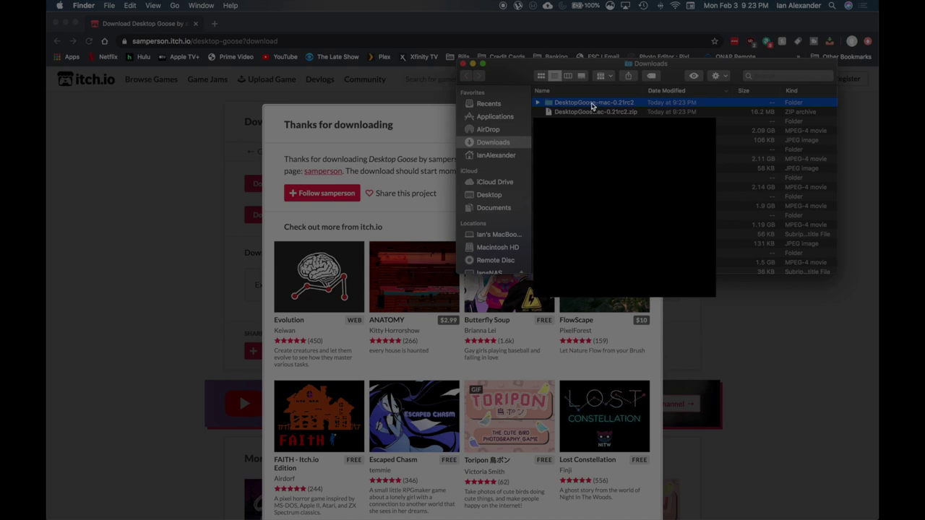
double_click(592, 104)
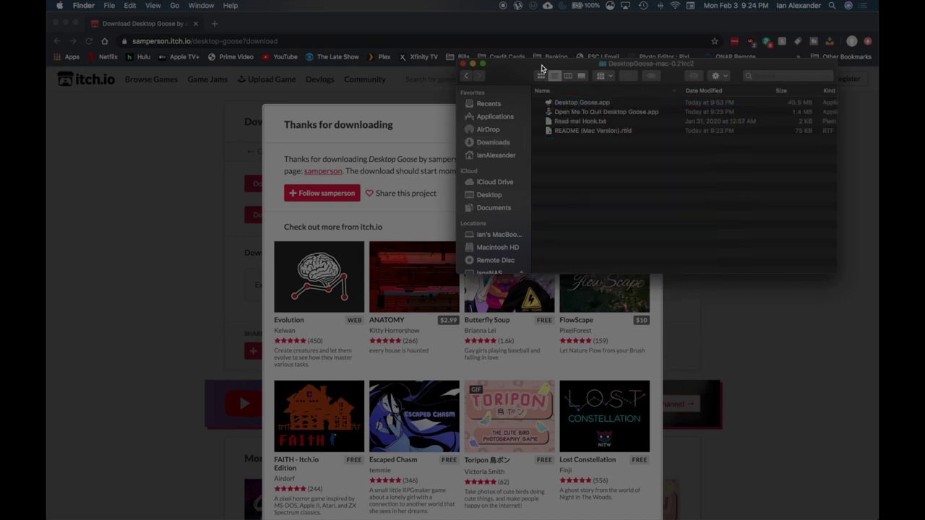
left_click_drag(543, 69, 213, 146)
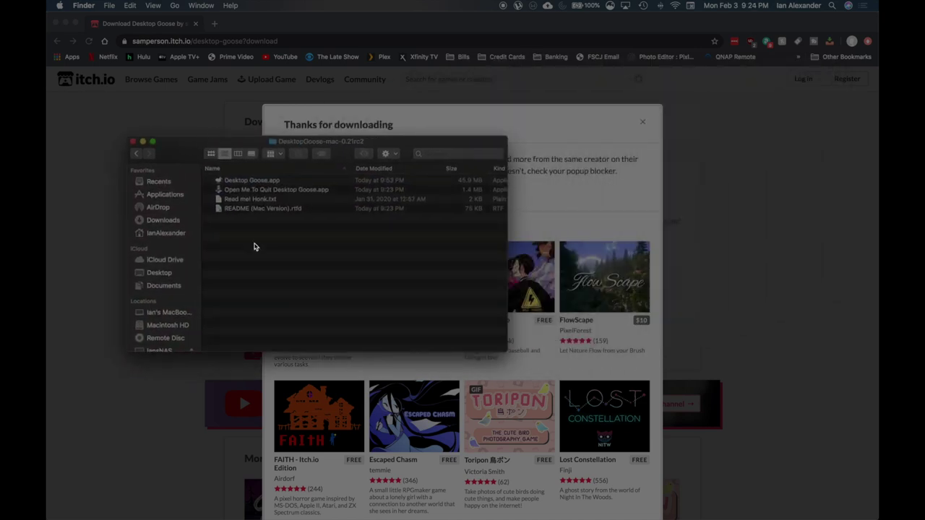
Read README (Mac Version).rtfd for the quitting, memes, settings and AppleScript notes, and close the document.
double_click(267, 208)
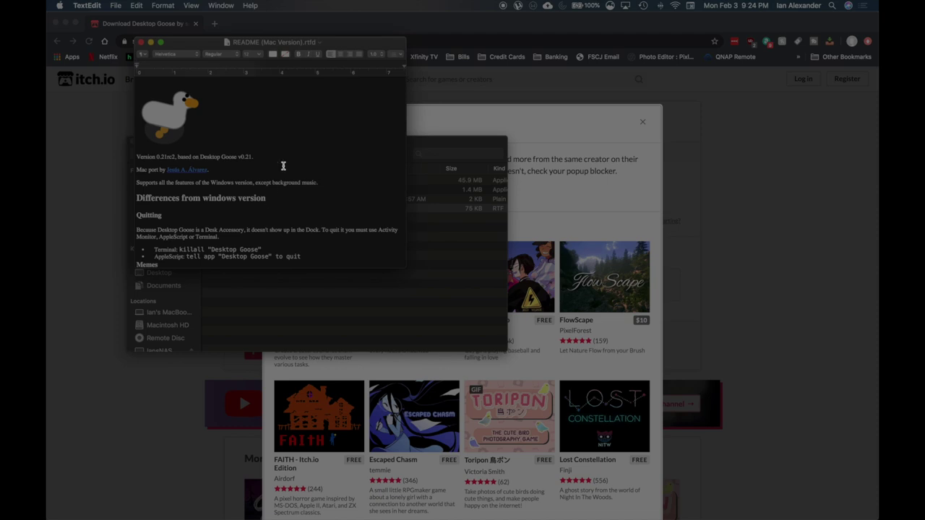
scroll(283, 166, "up", 1)
scroll(284, 165, "down", 5)
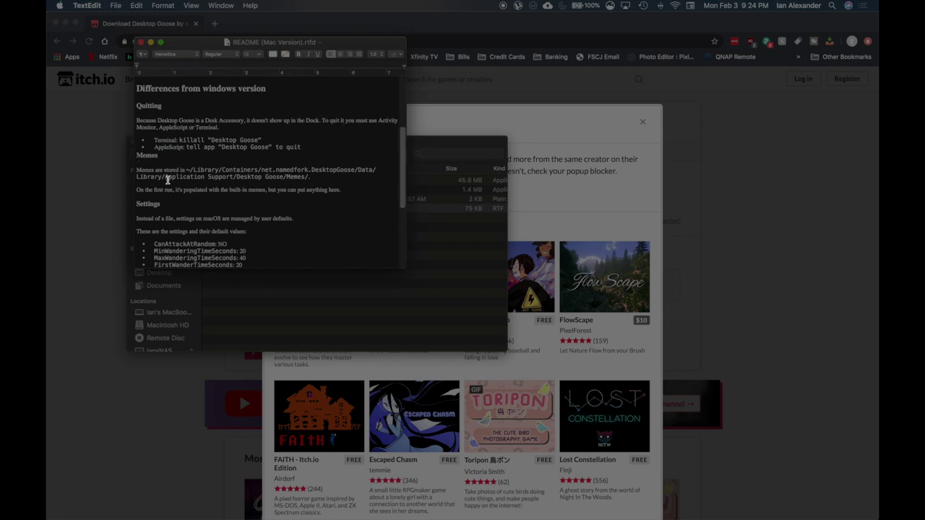
scroll(249, 177, "down", 3)
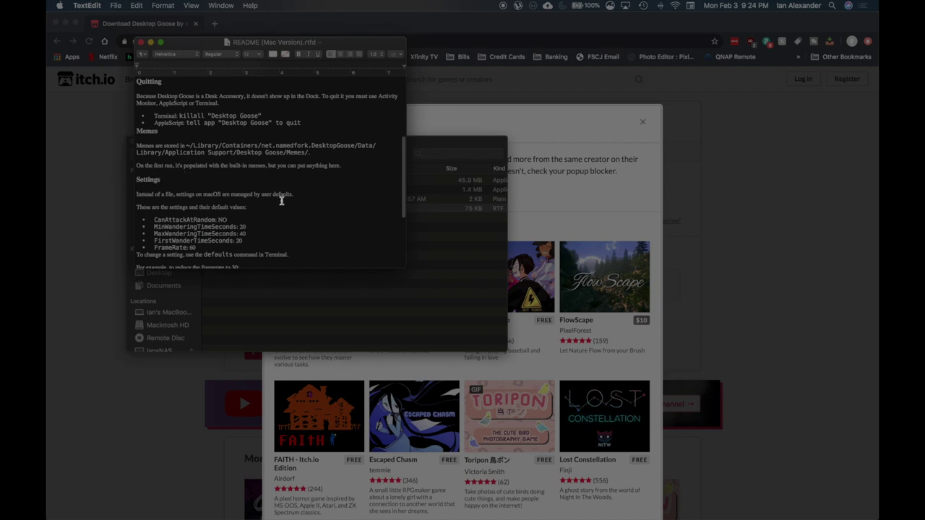
scroll(294, 212, "up", 2)
scroll(295, 212, "down", 5)
scroll(295, 212, "down", 1)
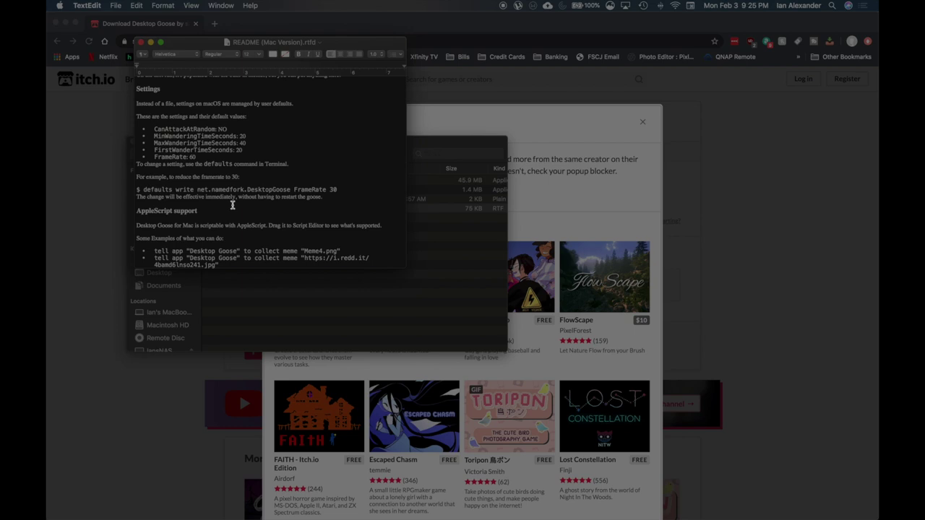
scroll(232, 205, "up", 1)
scroll(231, 204, "down", 3)
scroll(232, 205, "up", 5)
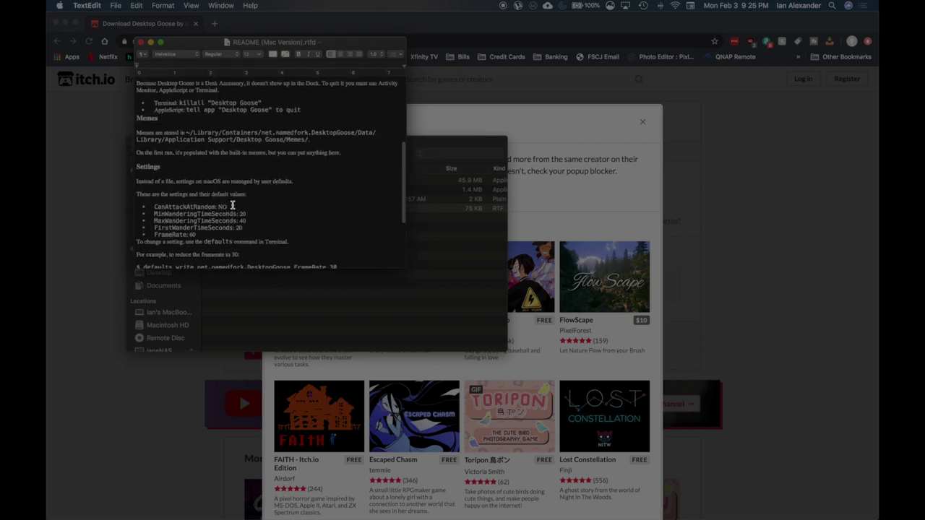
scroll(232, 206, "up", 10)
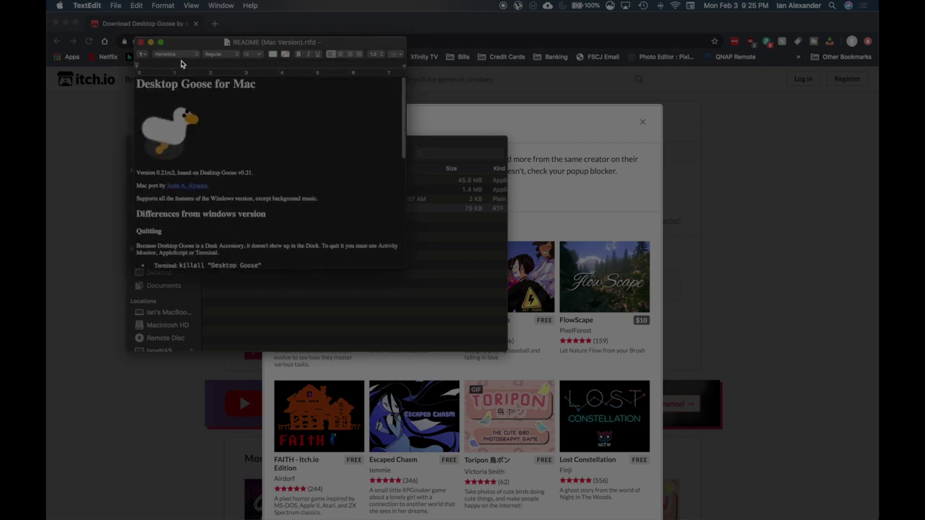
left_click(140, 44)
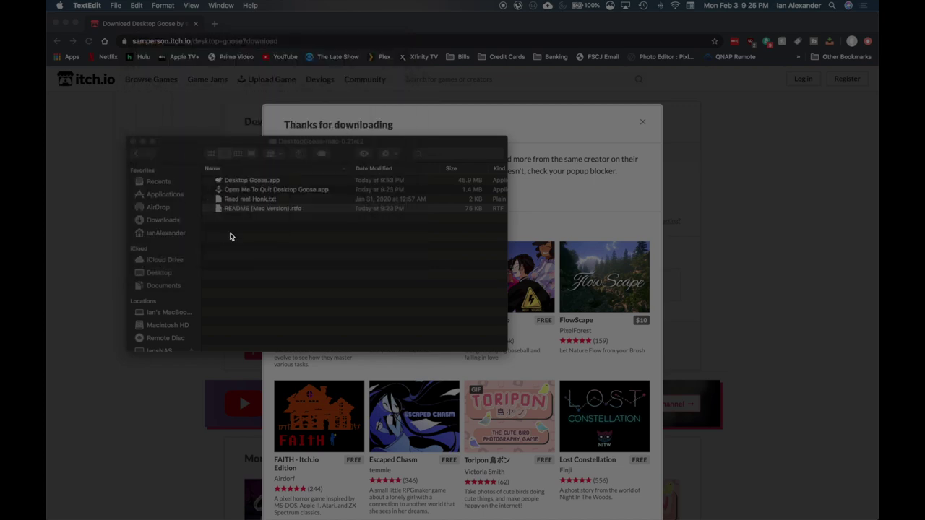
Launch Desktop Goose.app from the extracted folder and approve opening the internet download.
left_click(252, 181)
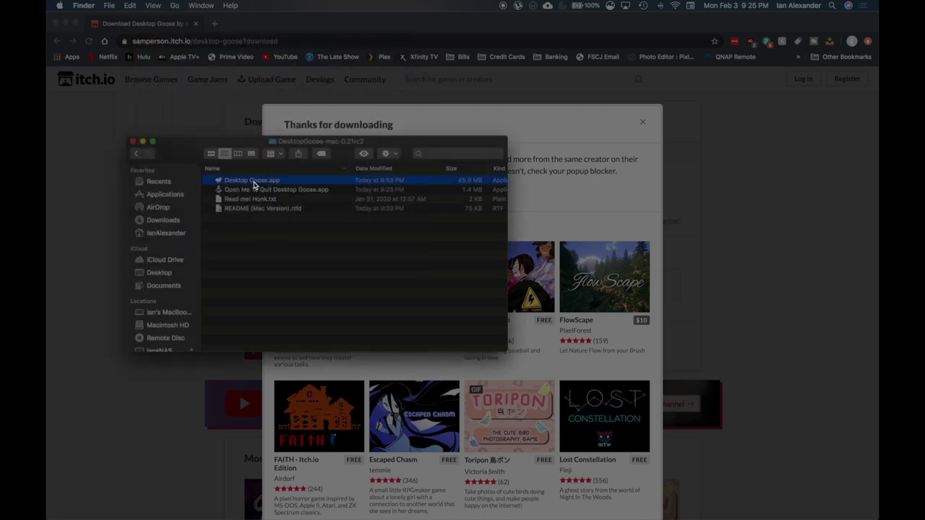
double_click(252, 181)
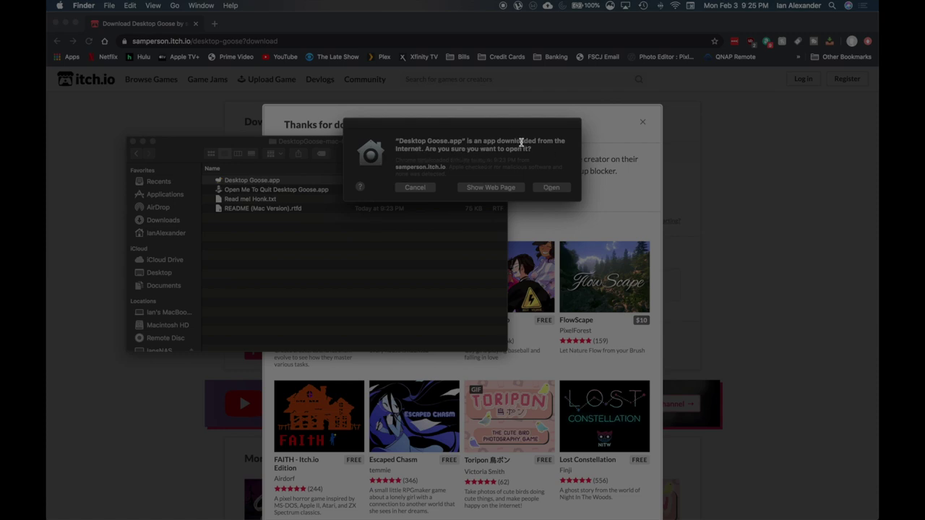
left_click(550, 187)
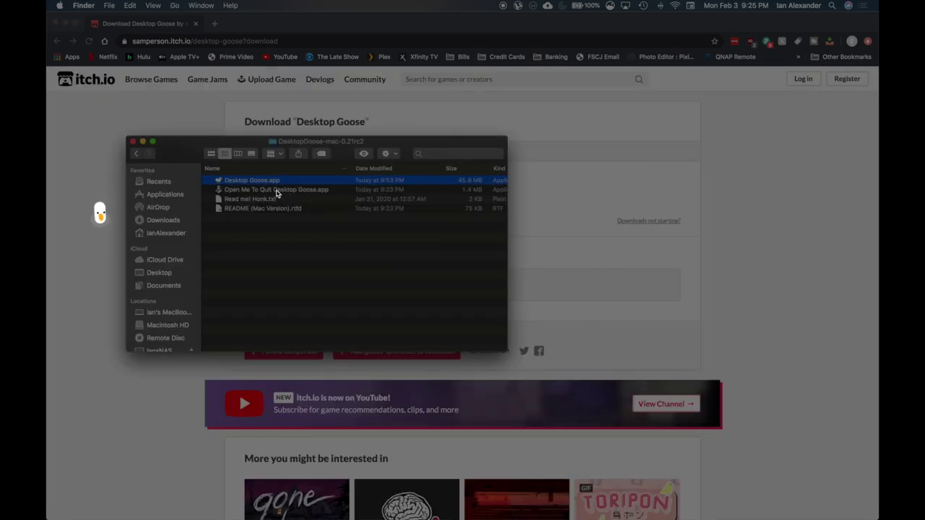
Try to launch Open Me To Quit Desktop Goose.app and dismiss the security alert.
double_click(276, 190)
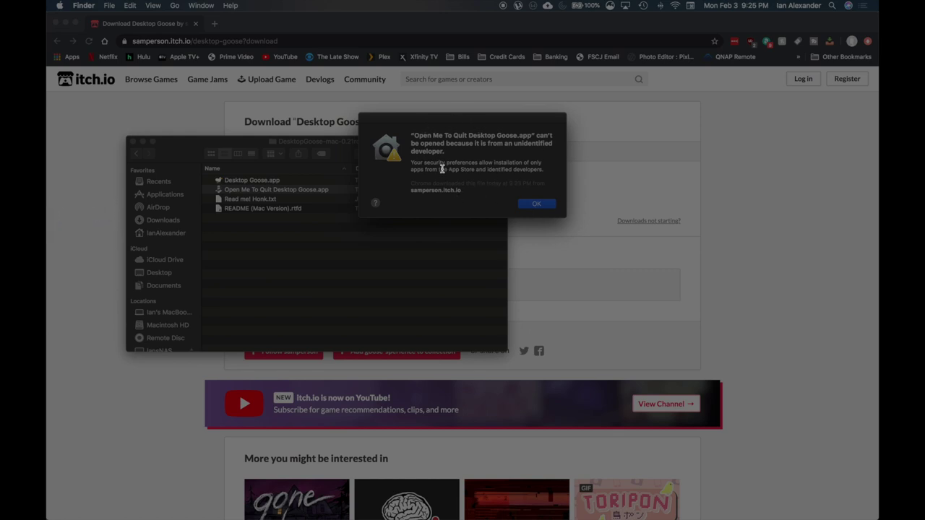
left_click(536, 204)
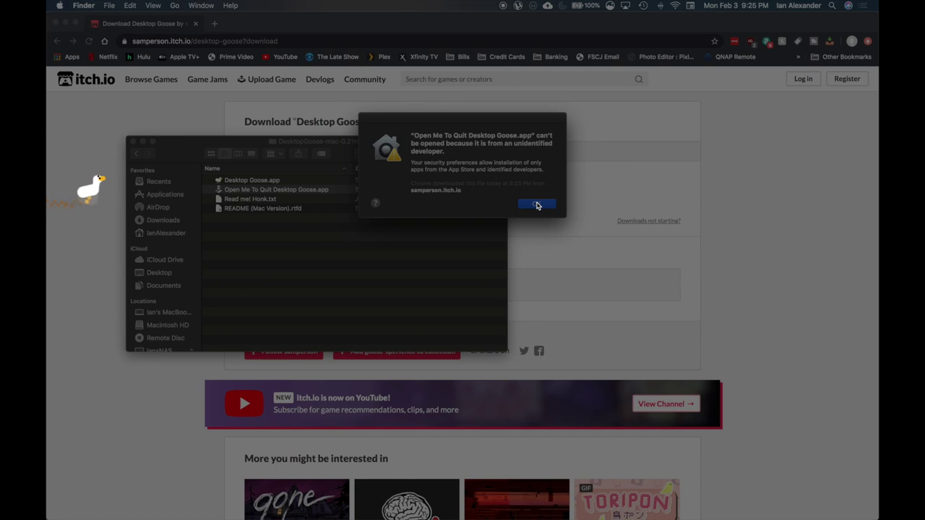
left_click(536, 204)
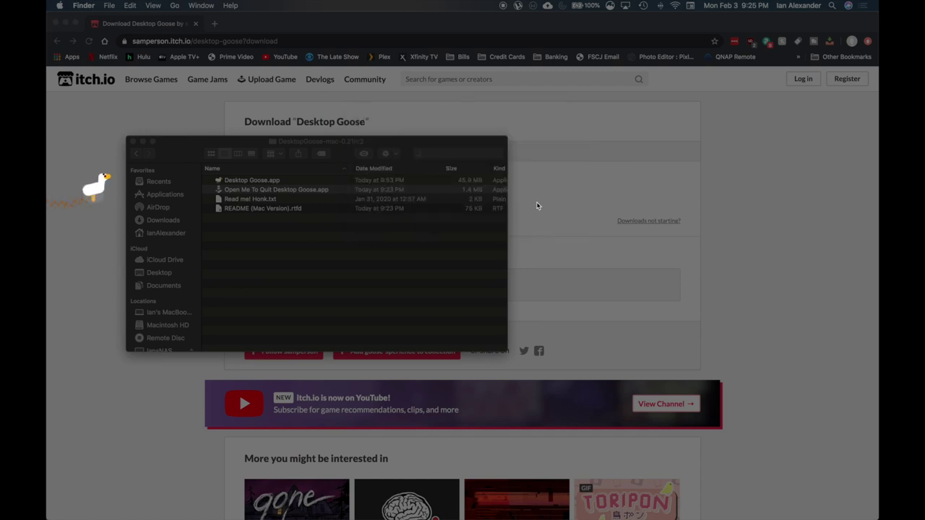
Allow the blocked Open Me To Quit Desktop Goose.app to open anyway through the Mac's Security & Privacy preferences.
left_click(62, 5)
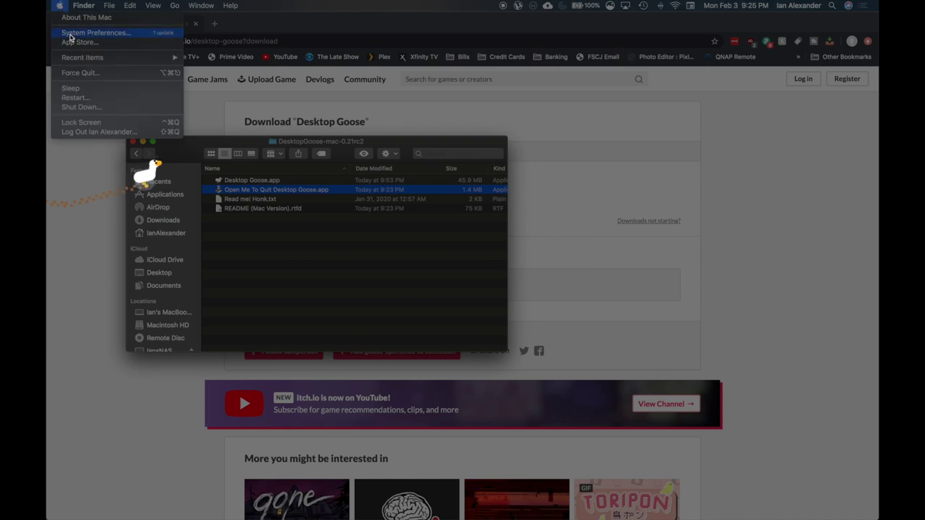
left_click(70, 33)
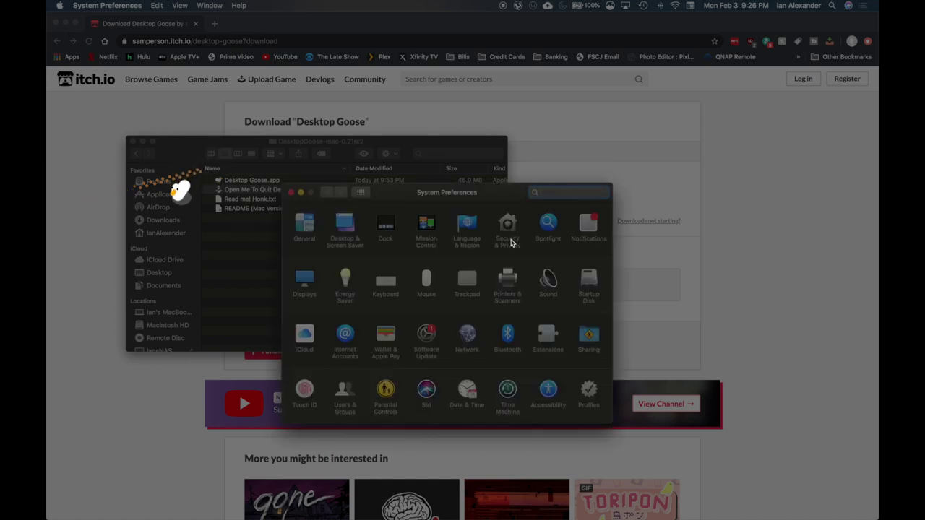
left_click(508, 230)
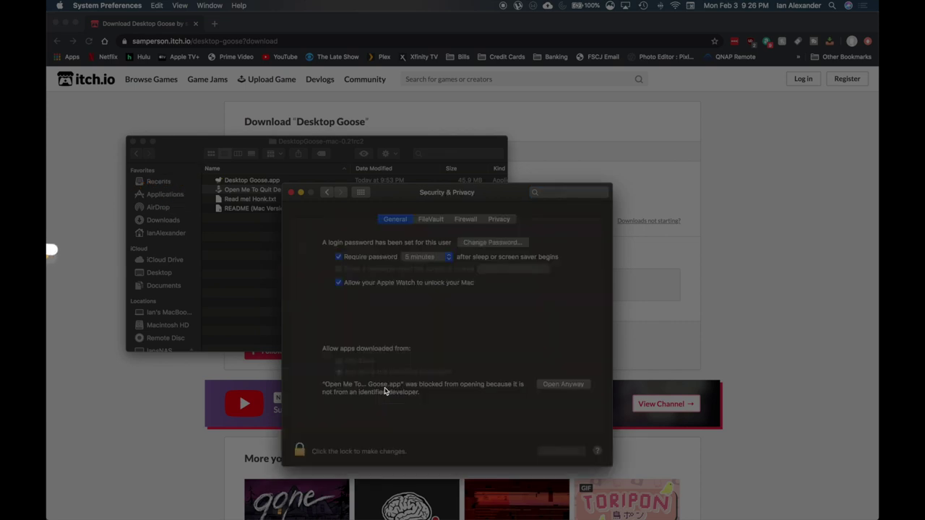
left_click(560, 385)
left_click(569, 385)
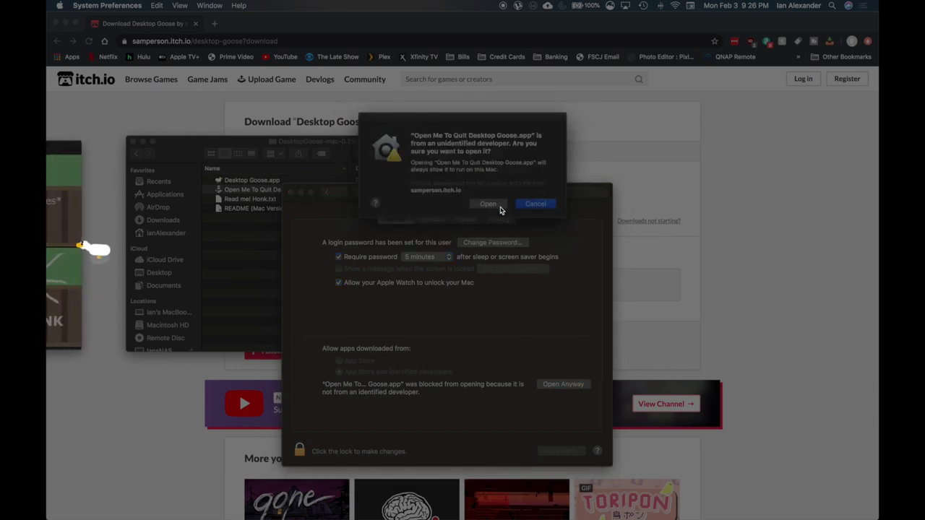
left_click(500, 209)
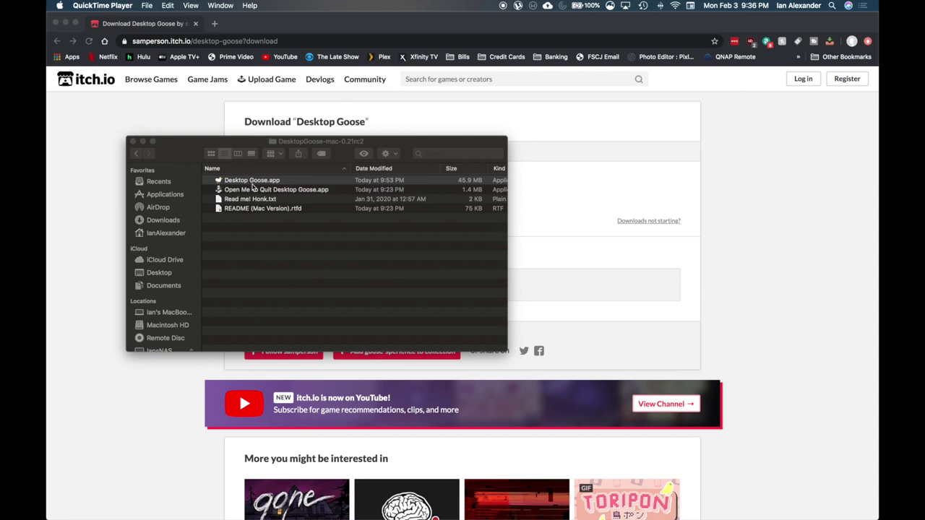
Launch Desktop Goose.app again and open Terminal by searching for "terminal" in Spotlight.
left_click(252, 181)
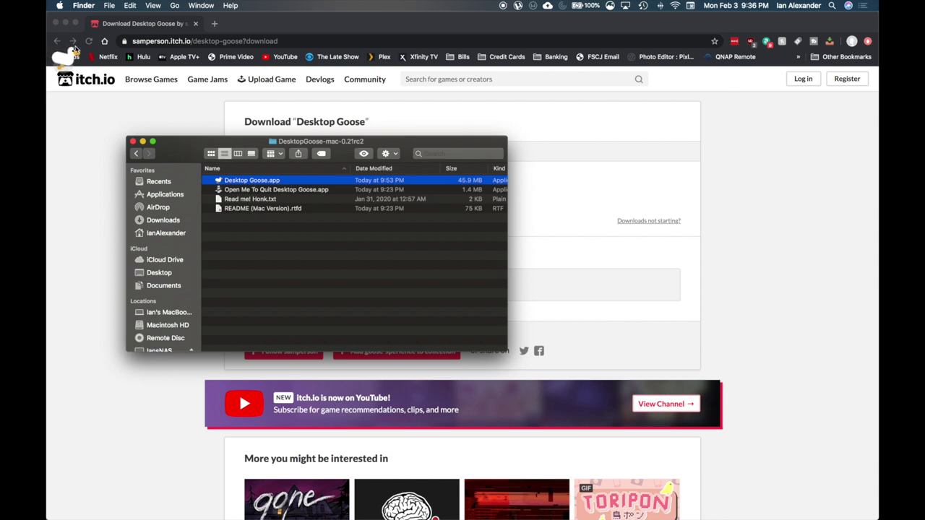
left_click(834, 6)
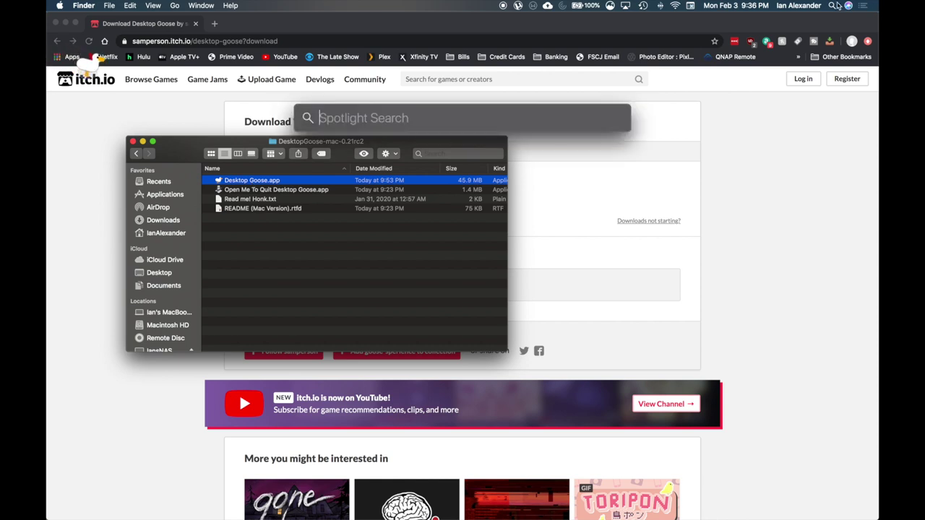
type("terminal")
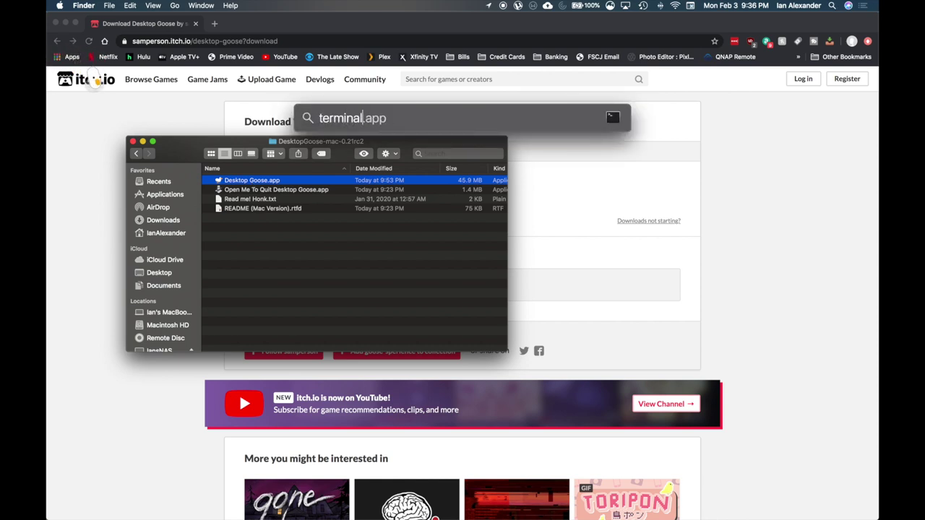
key("Return")
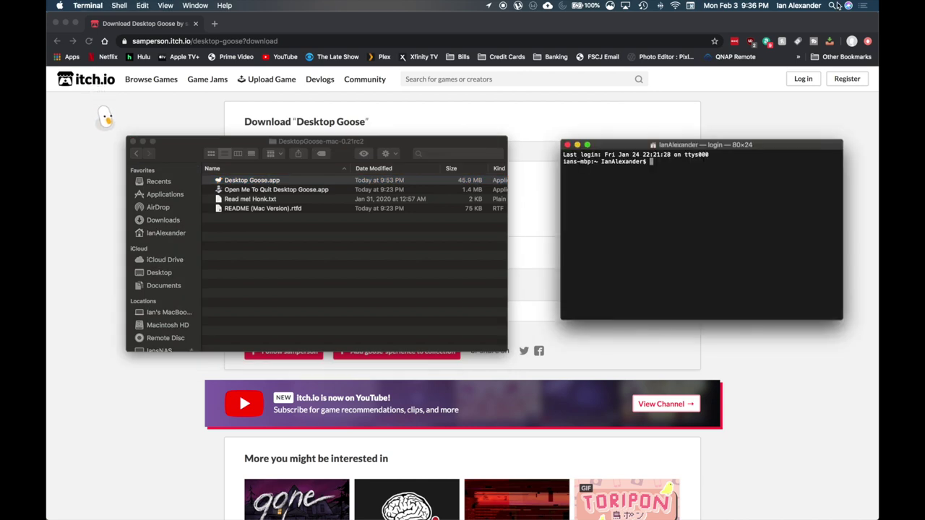
Quit Desktop Goose from the terminal by running killall "Desktop Goose".
type("killall ")
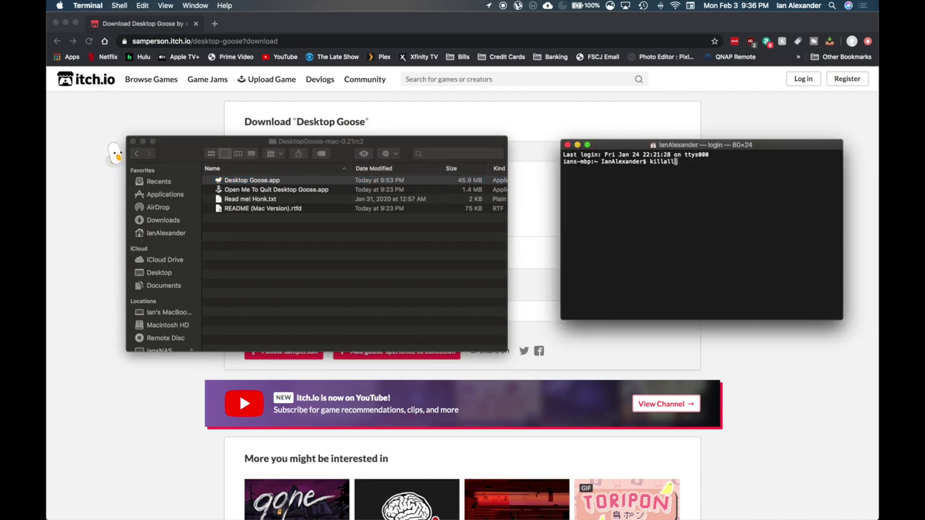
type("\"Desk")
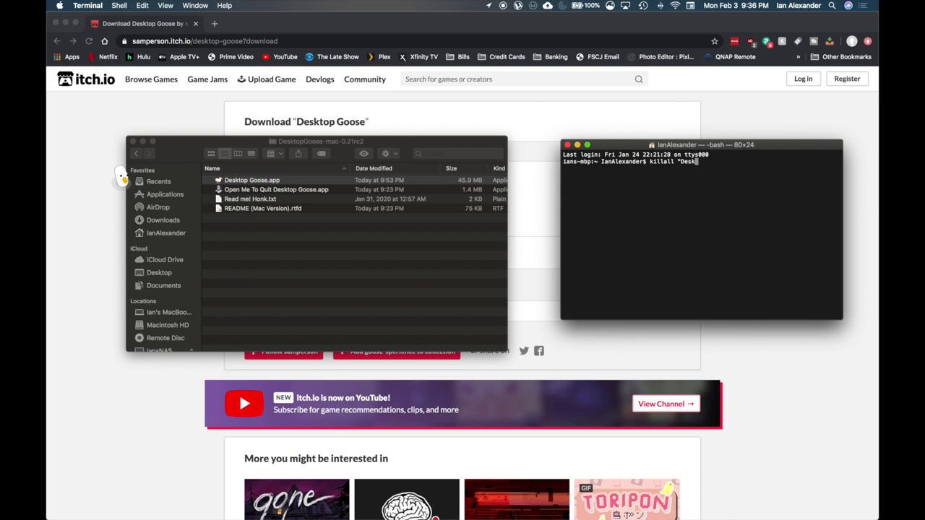
type("top G")
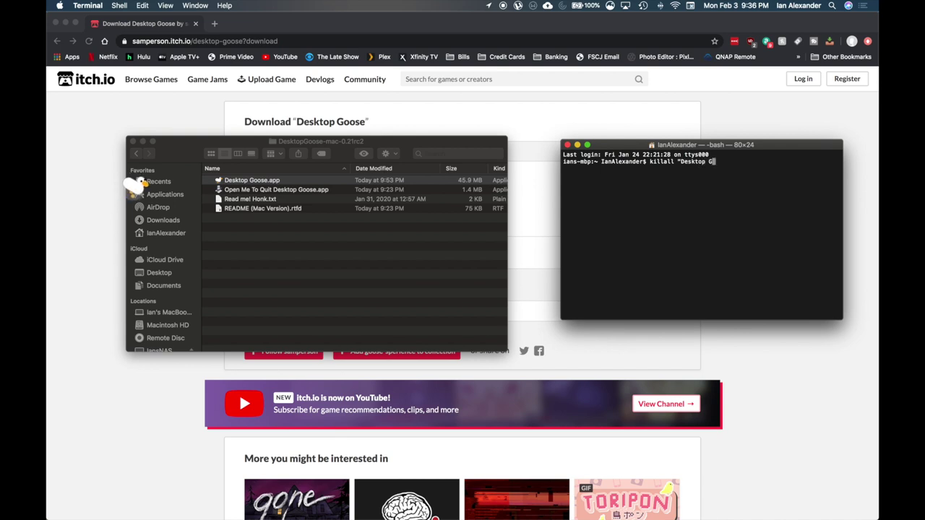
type("oose\"")
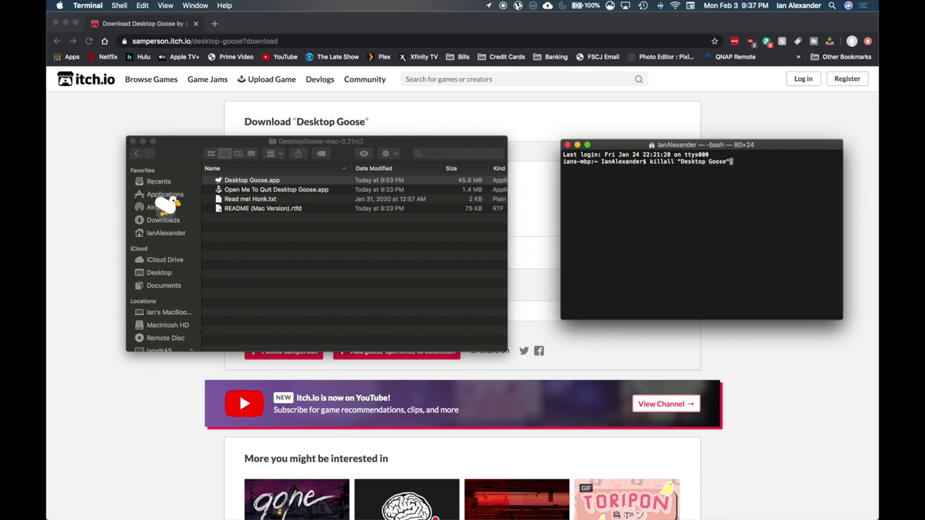
key("Return")
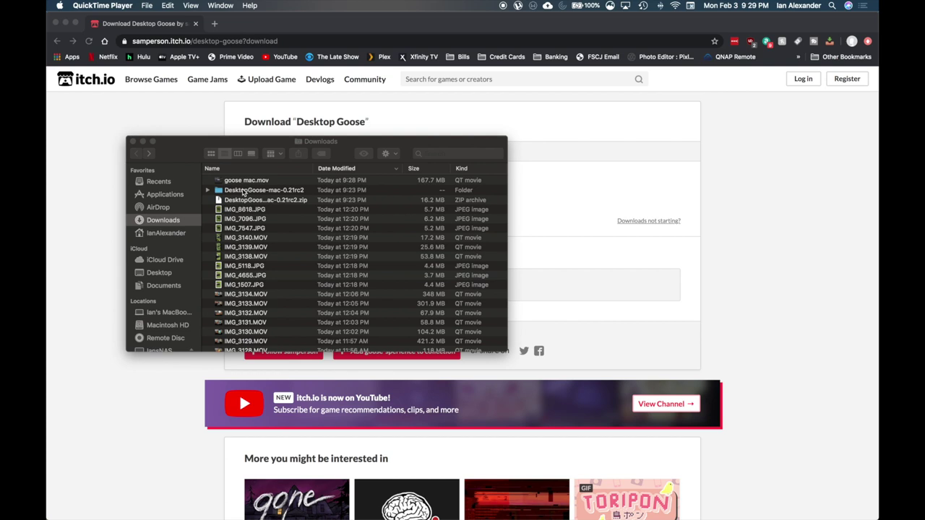
Move the DesktopGoose-mac-0.21rc2 folder and its zip archive from Downloads to the Trash.
left_click(243, 191)
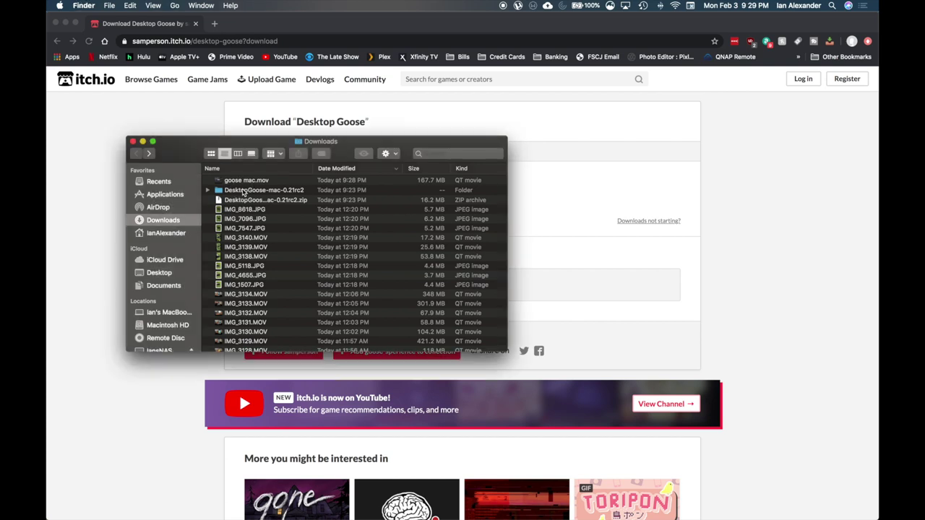
left_click(244, 192)
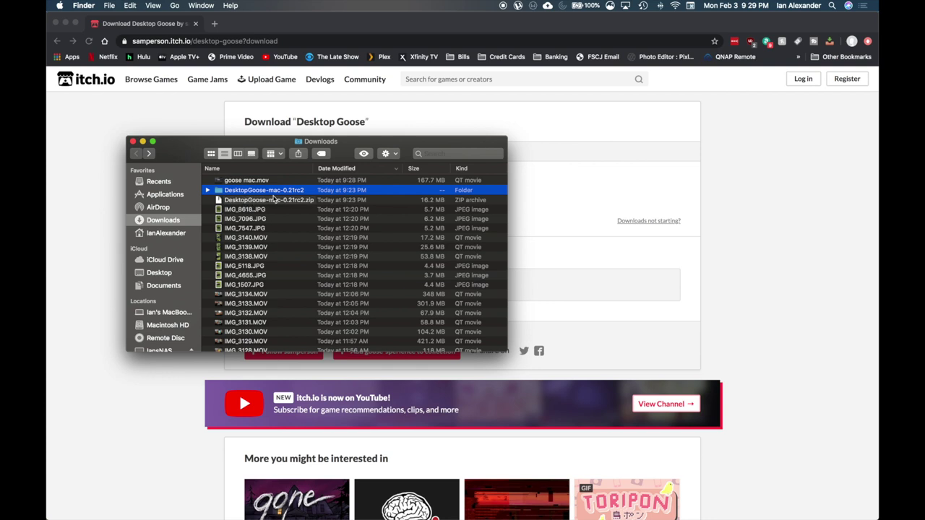
left_click(275, 200, "shift")
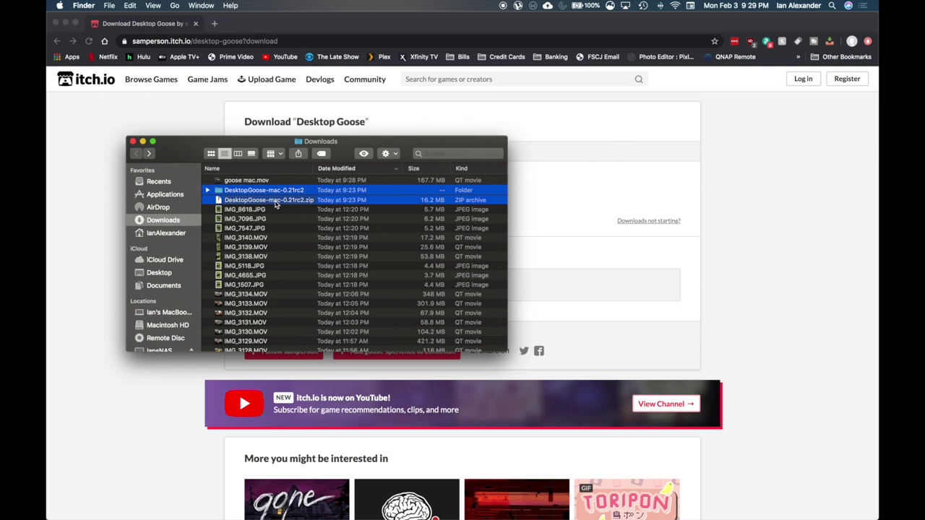
key("super+BackSpace")
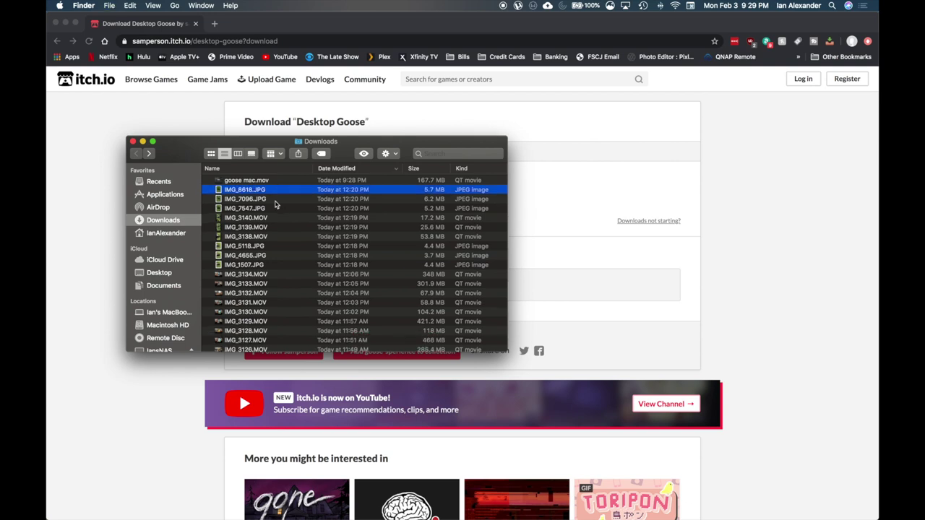